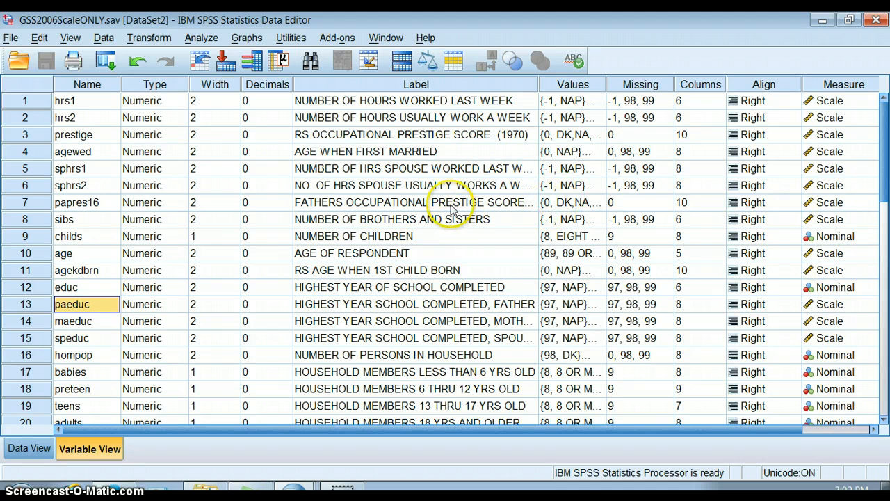
pyautogui.click(451, 205)
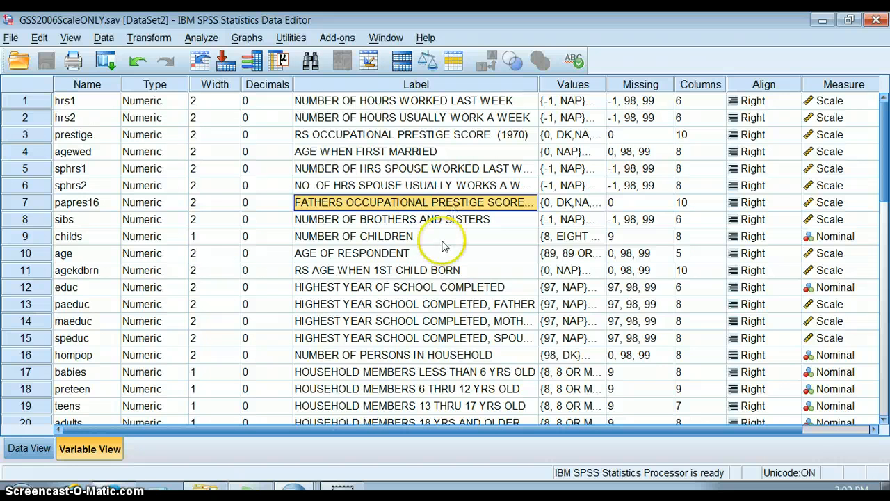
pyautogui.click(442, 288)
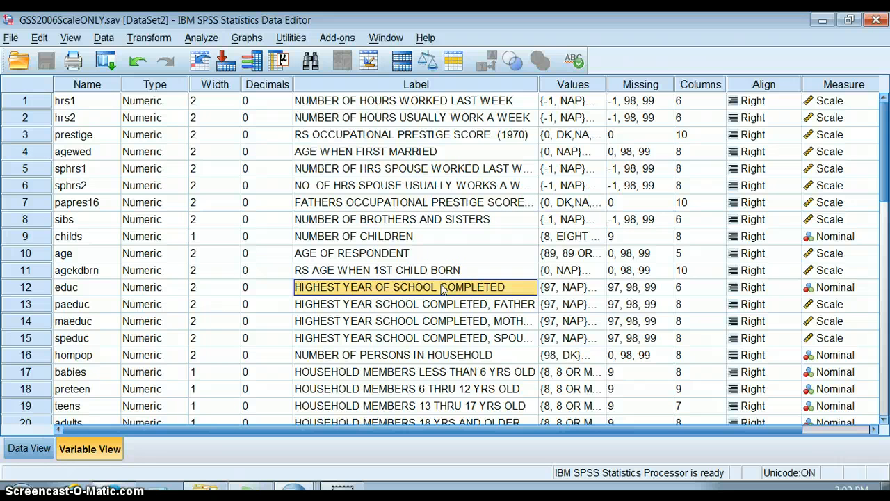
# - Run a linear regression with Number of Children as the dependent and Number of Brothers and Sisters as the independent variable
pyautogui.click(202, 38)
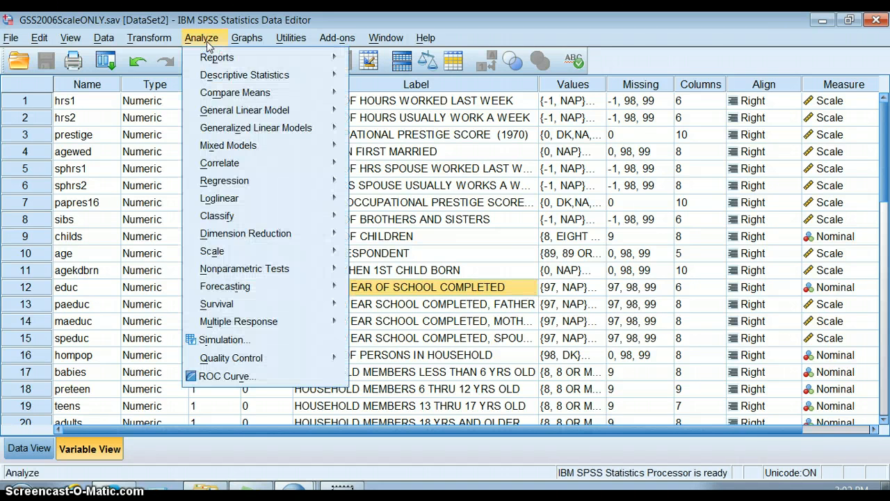
pyautogui.moveTo(248, 184)
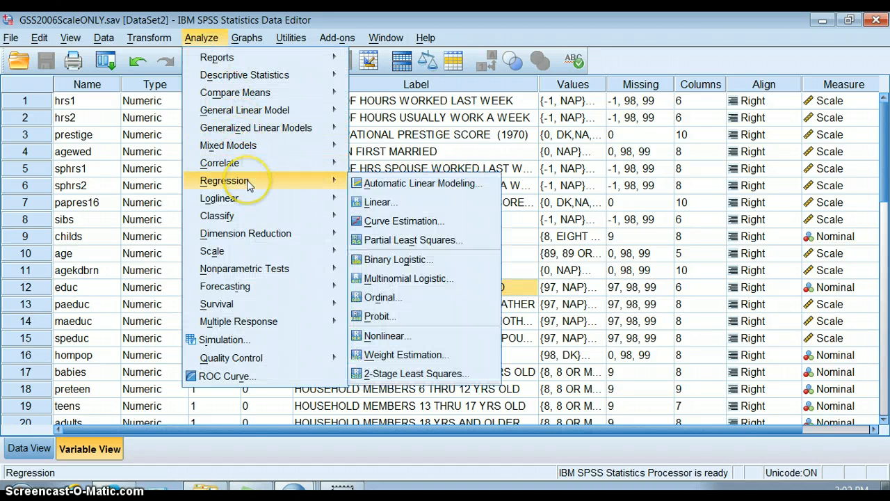
pyautogui.click(371, 206)
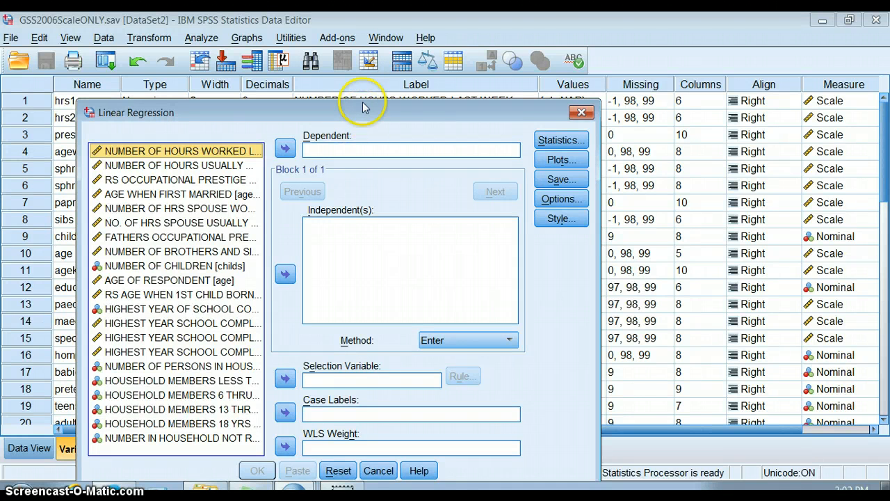
pyautogui.moveTo(362, 106); pyautogui.dragTo(363, 60)
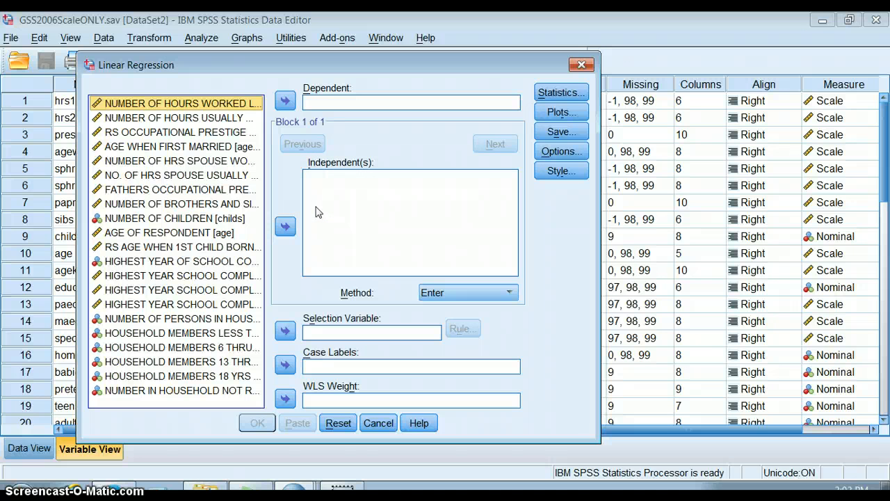
pyautogui.click(186, 204)
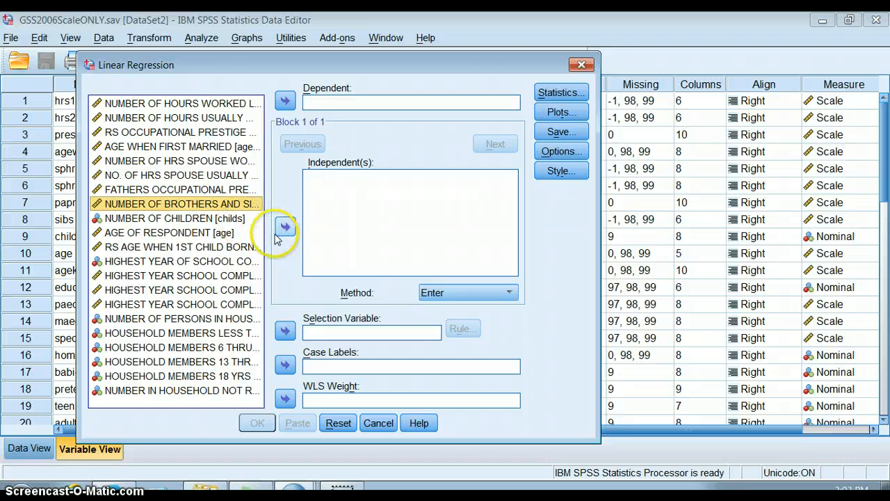
pyautogui.click(285, 227)
pyautogui.click(182, 218)
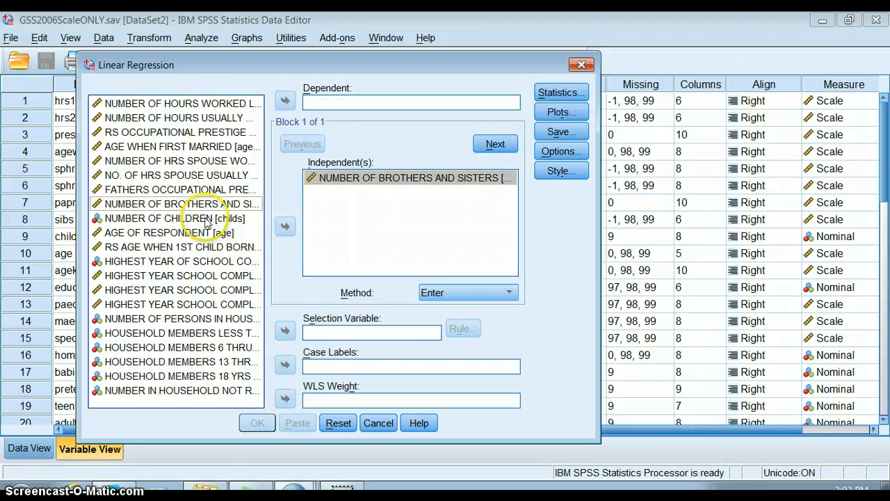
pyautogui.click(285, 101)
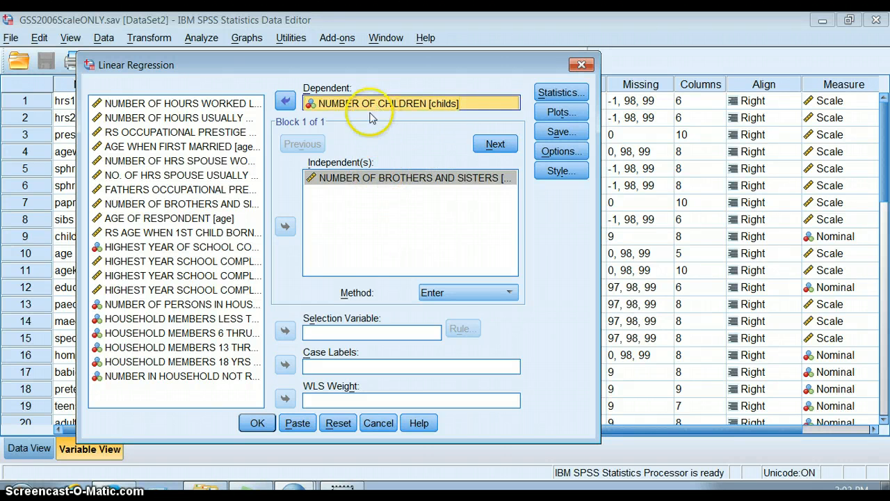
pyautogui.click(257, 423)
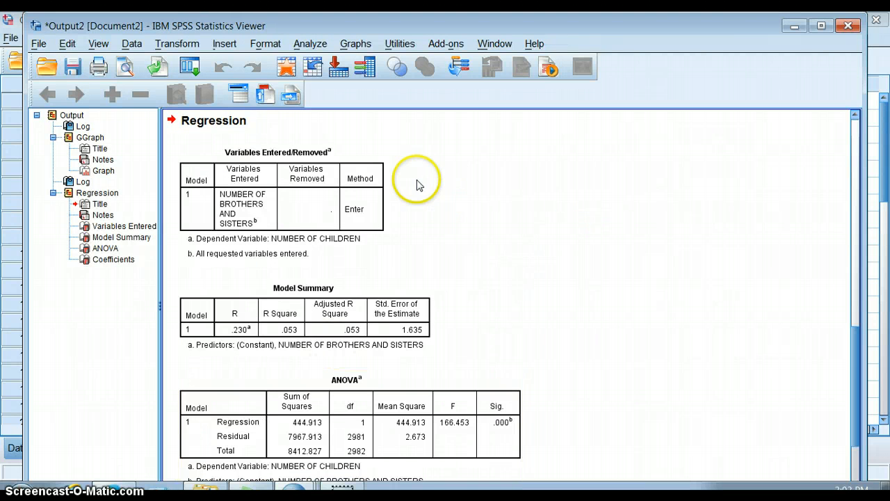
# - Examine the R and R Square values in the Model Summary table of the regression output
pyautogui.moveTo(855, 348); pyautogui.dragTo(859, 397)
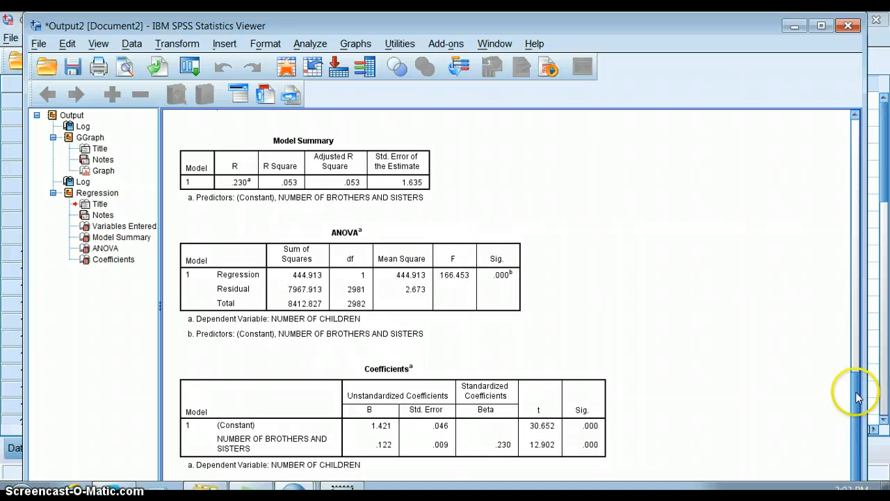
pyautogui.click(318, 179)
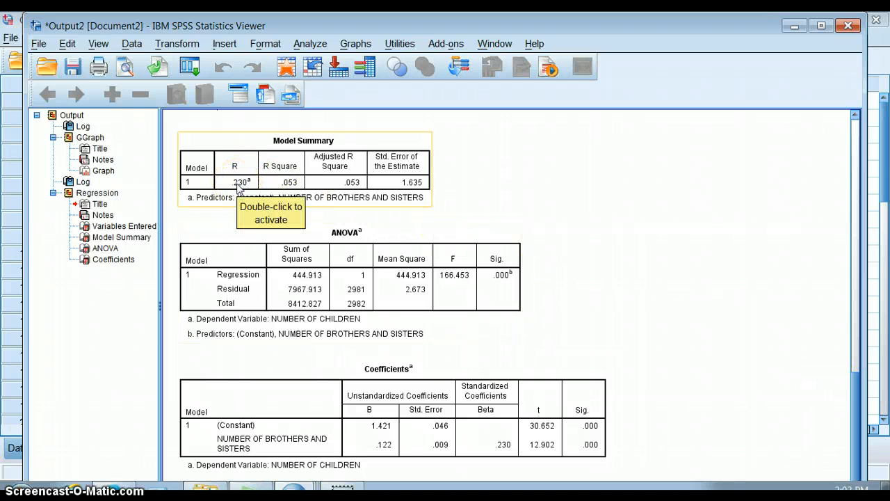
pyautogui.click(298, 182)
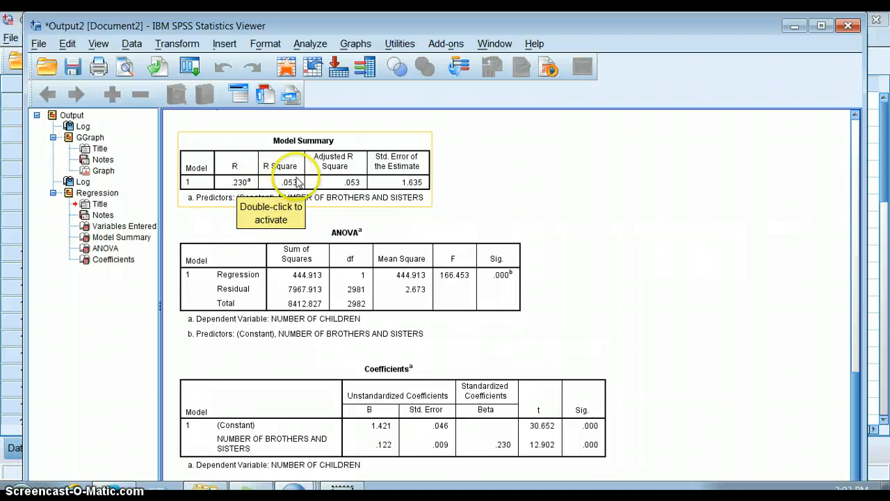
pyautogui.click(240, 181)
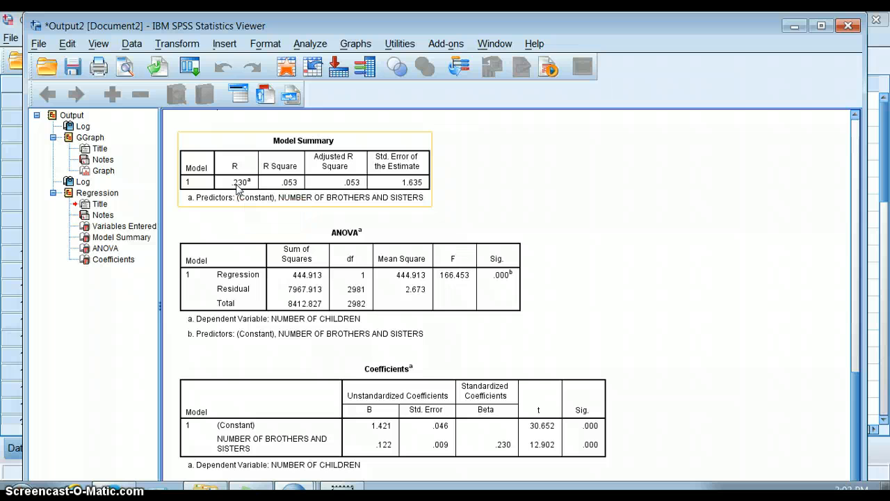
pyautogui.click(239, 186)
pyautogui.click(281, 183)
pyautogui.click(322, 268)
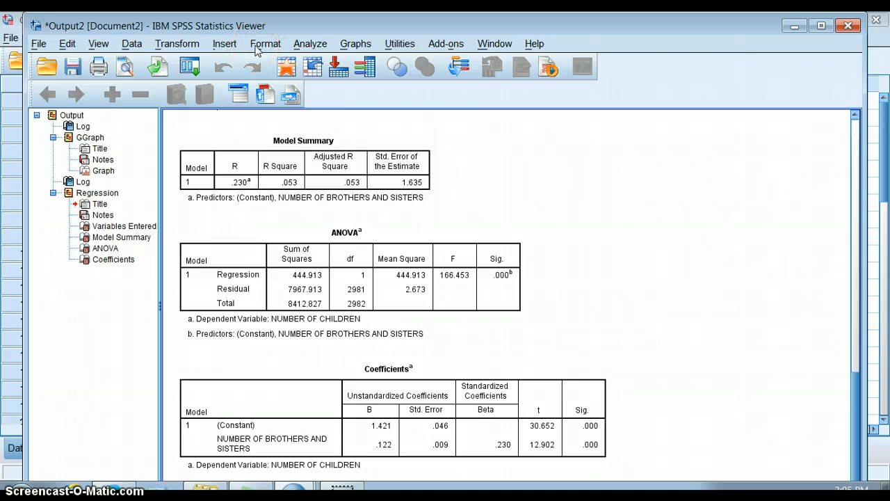
# - Open the Bivariate Correlations dialog and enlarge it so the variable lists are wider and taller
pyautogui.click(299, 46)
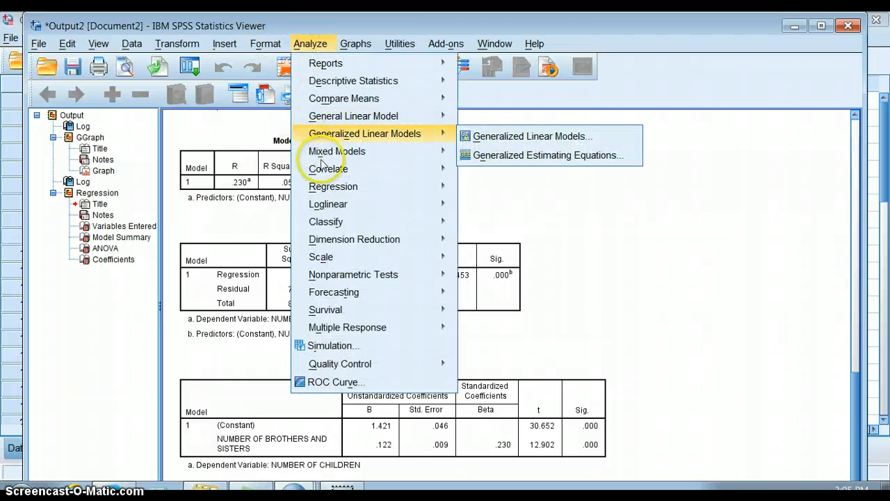
pyautogui.moveTo(327, 170)
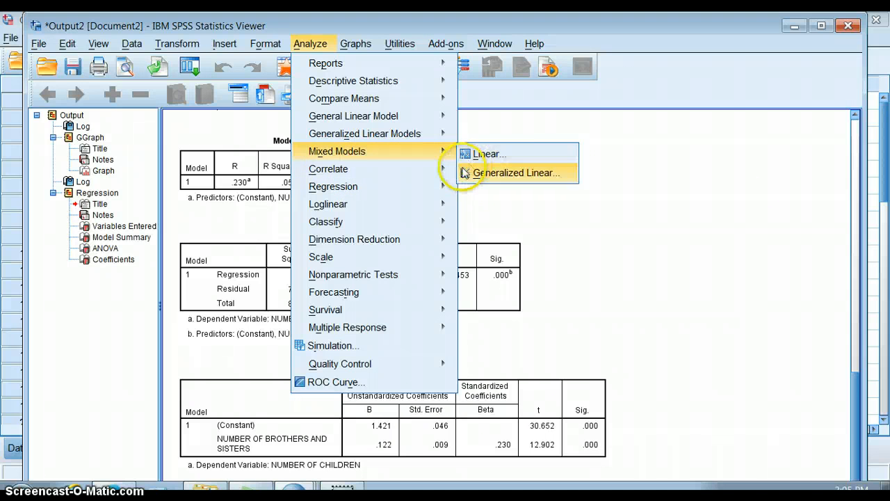
pyautogui.click(470, 174)
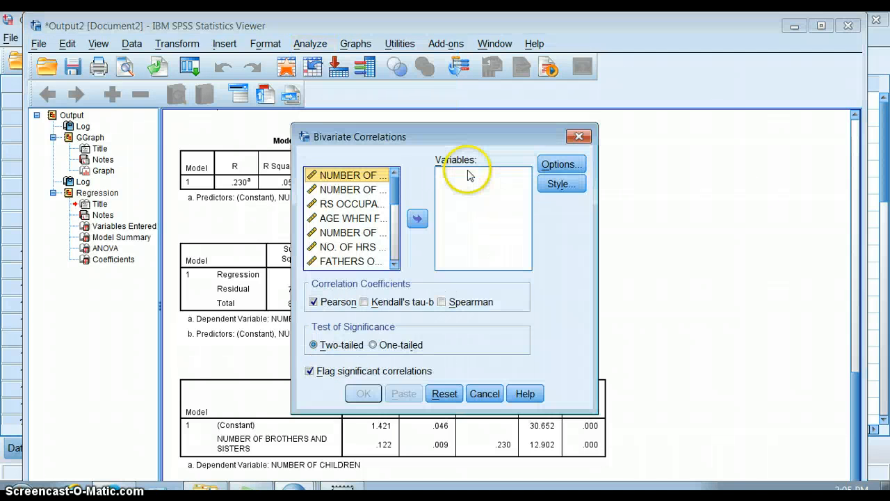
pyautogui.moveTo(292, 145); pyautogui.dragTo(82, 139)
pyautogui.moveTo(304, 123); pyautogui.dragTo(295, 19)
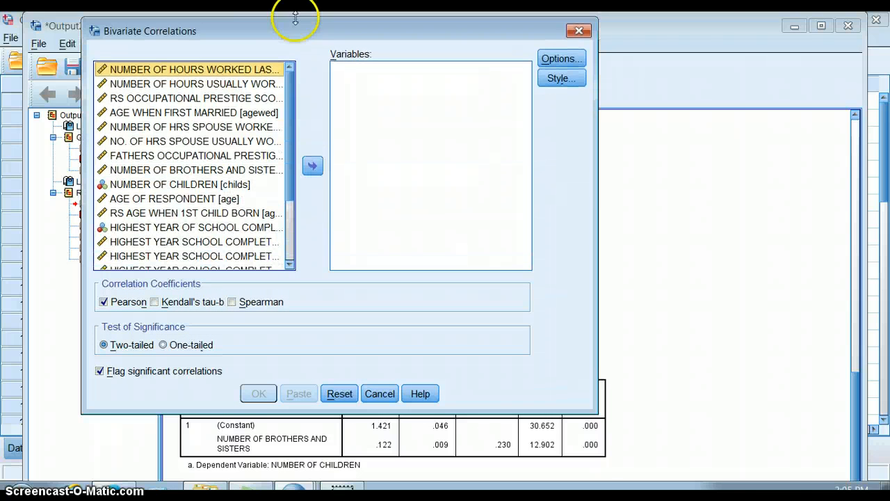
# - Run two-tailed Pearson correlations on respondent's occupational prestige, number of brothers and sisters, number of children, father's occupational prestige and highest year of school completed
pyautogui.click(198, 99)
pyautogui.click(313, 165)
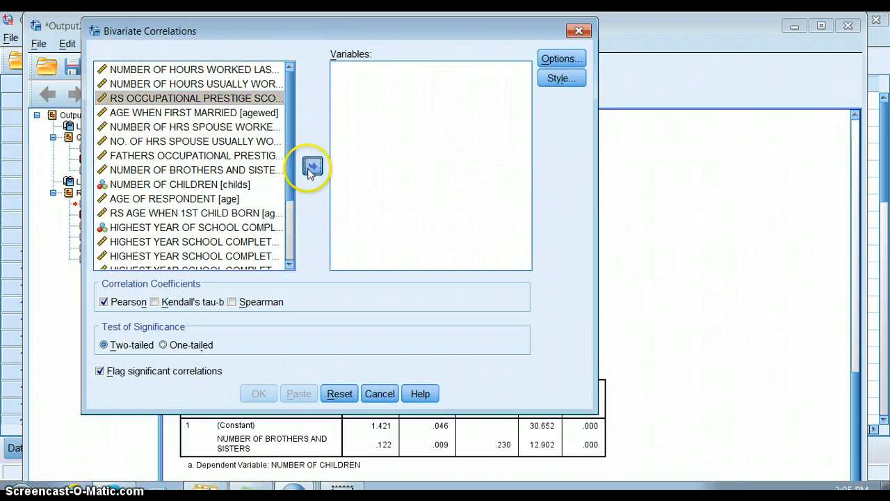
pyautogui.click(207, 159)
pyautogui.click(312, 165)
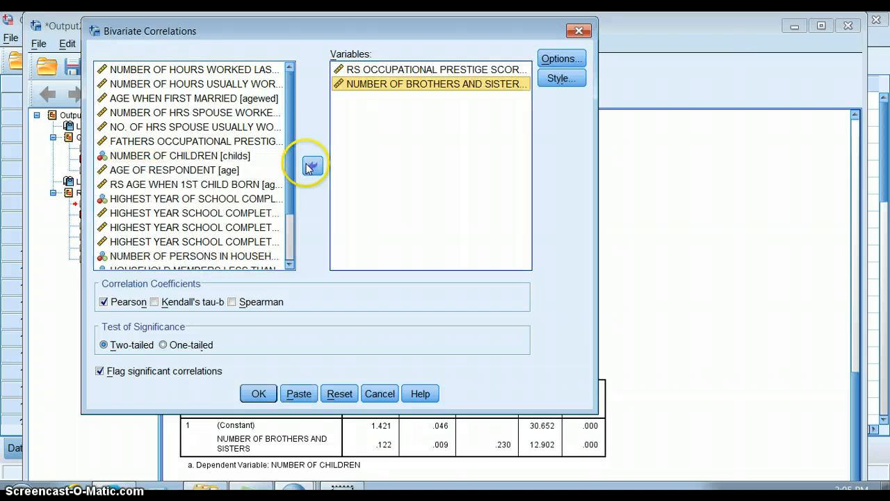
pyautogui.click(196, 155)
pyautogui.click(312, 166)
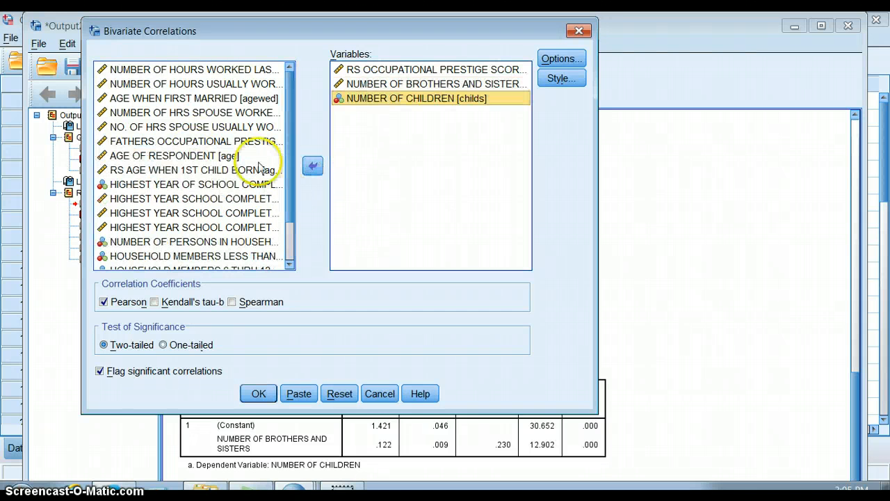
pyautogui.click(198, 144)
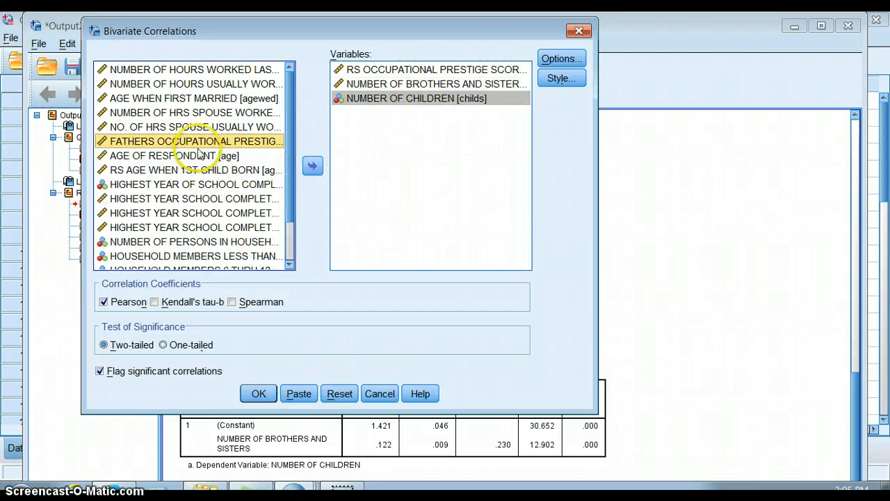
pyautogui.click(312, 166)
pyautogui.click(184, 169)
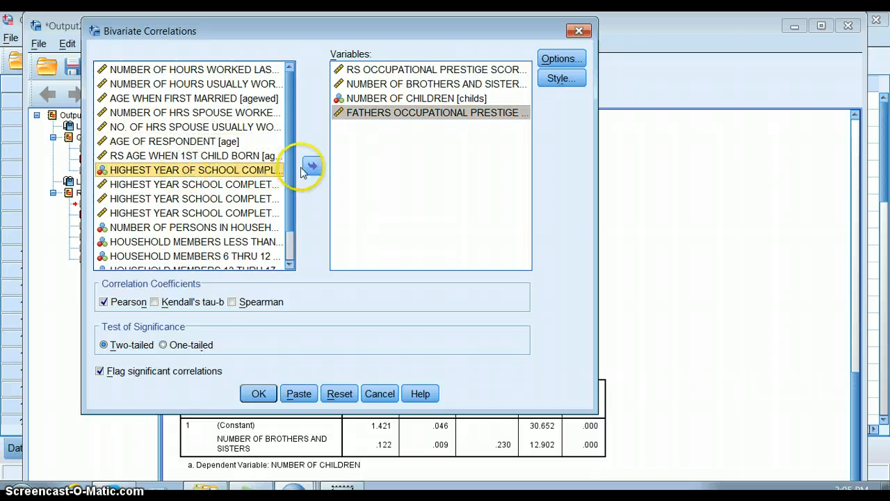
pyautogui.click(313, 166)
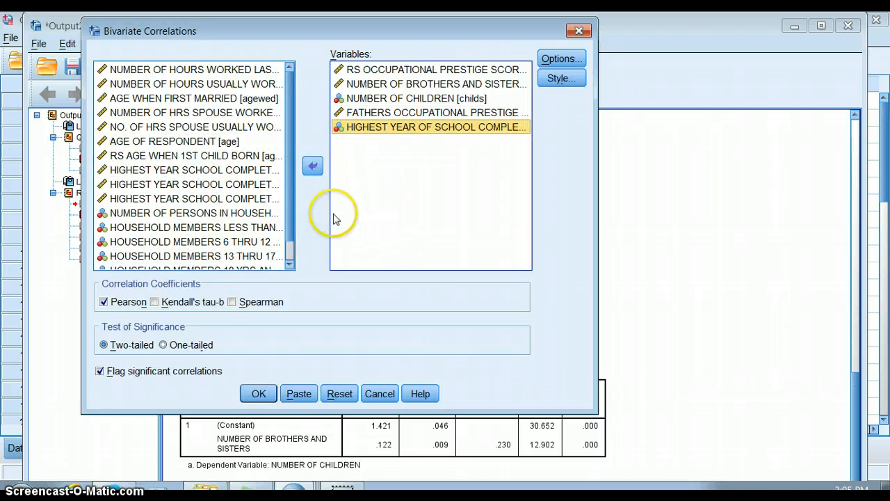
pyautogui.click(255, 393)
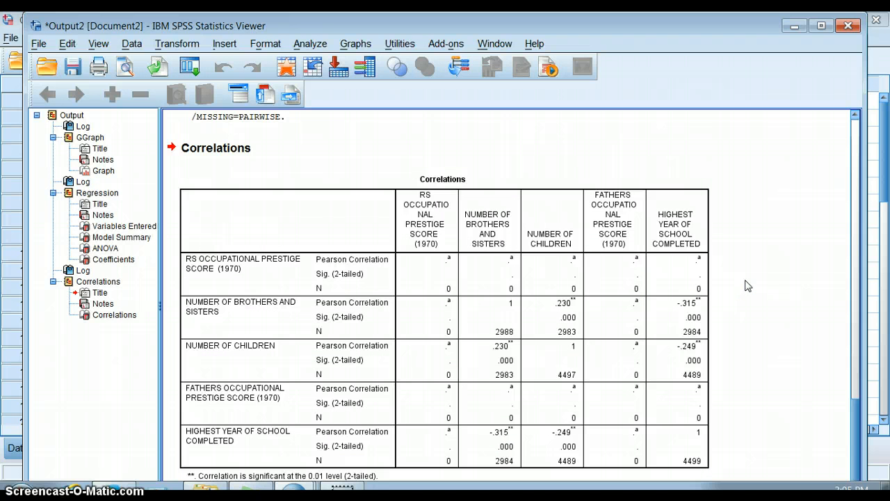
pyautogui.click(682, 285)
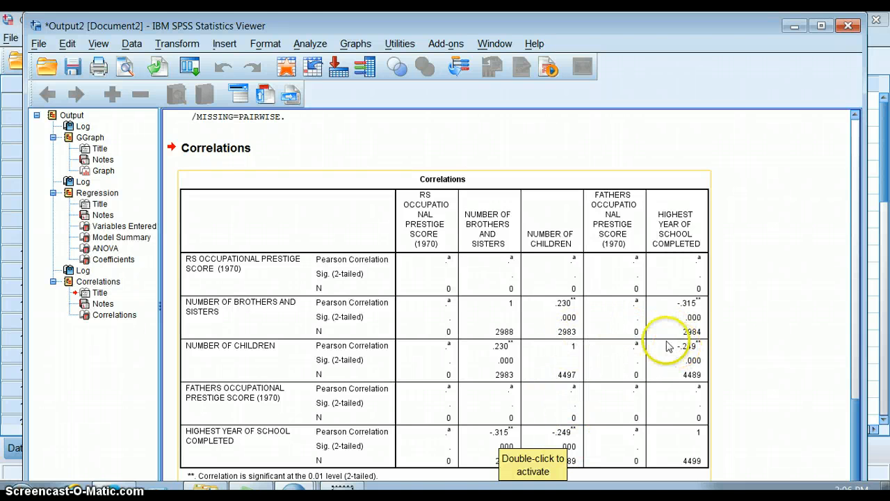
# - Remove the father's and the respondent's occupational prestige scores from the bivariate correlation variables
pyautogui.click(306, 45)
pyautogui.moveTo(353, 170)
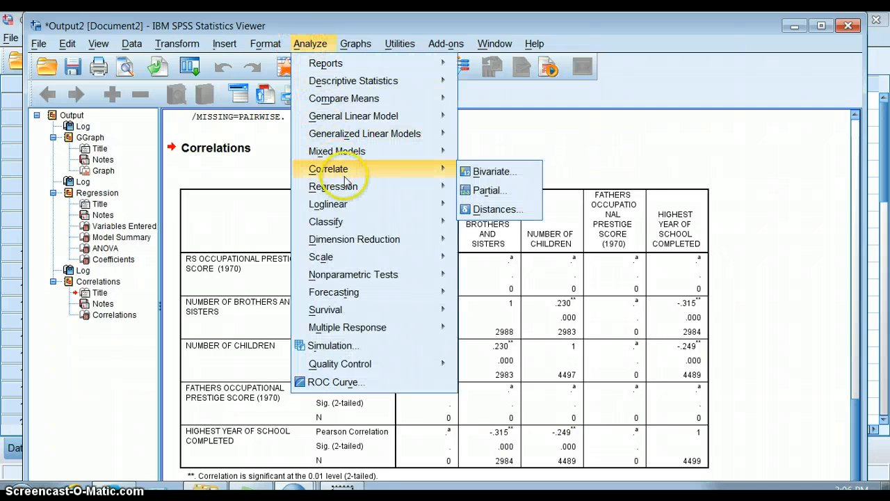
pyautogui.click(470, 174)
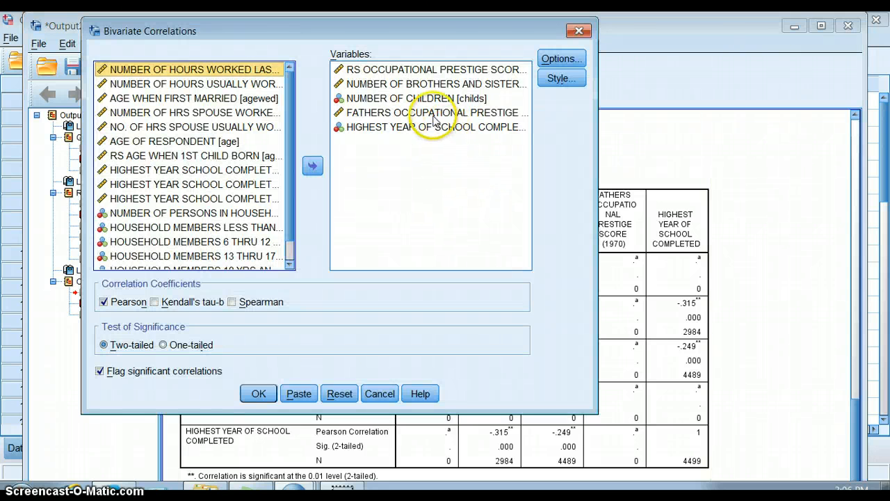
pyautogui.click(426, 115)
pyautogui.click(312, 166)
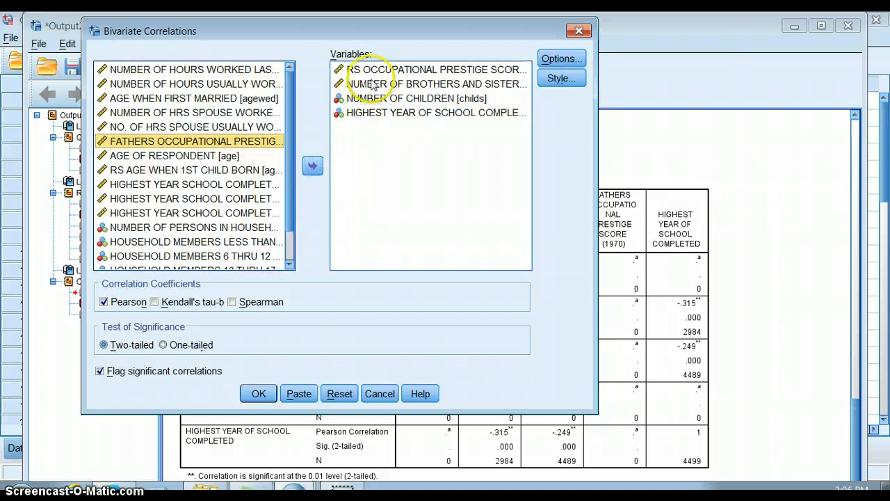
pyautogui.click(374, 72)
pyautogui.click(313, 166)
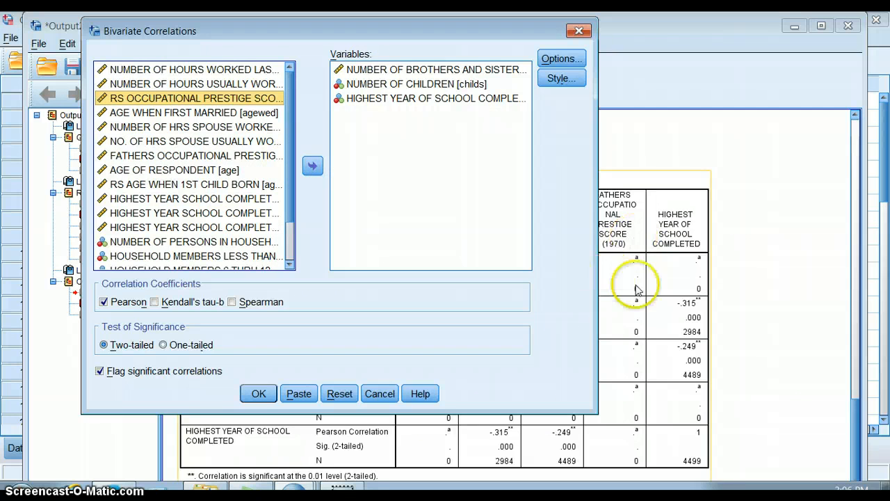
# - Add RS Age When 1st Child Born and father's highest year of school completed to the variables and rerun the bivariate correlations
pyautogui.click(284, 156)
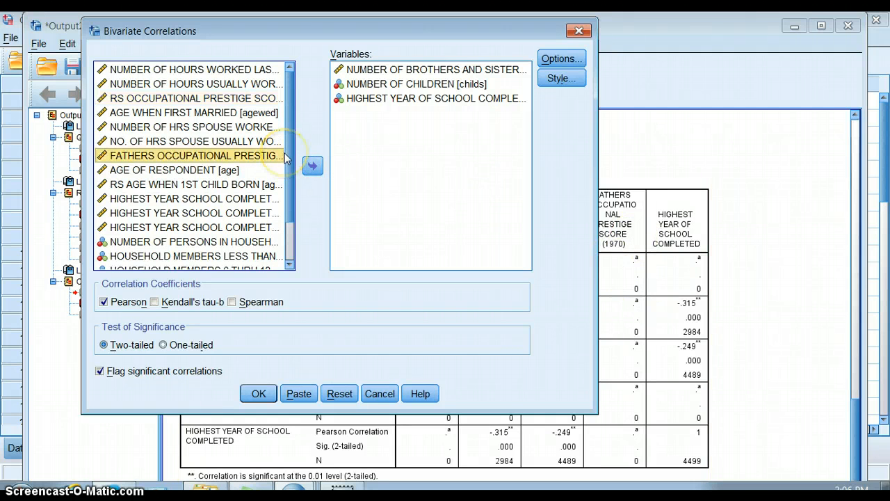
pyautogui.click(258, 185)
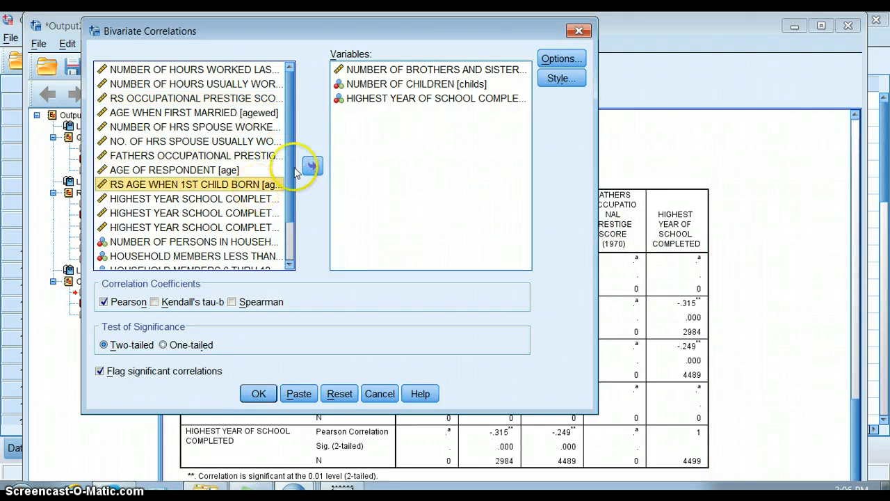
pyautogui.click(312, 165)
pyautogui.click(266, 185)
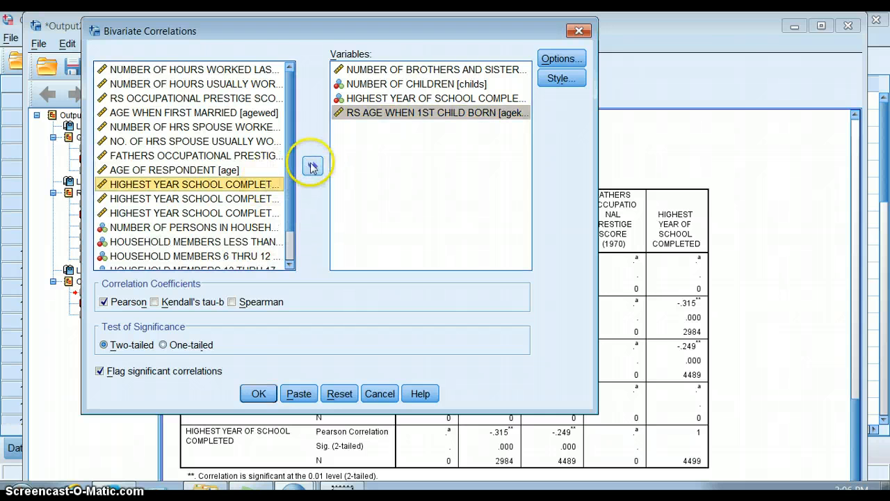
pyautogui.click(313, 165)
pyautogui.click(257, 394)
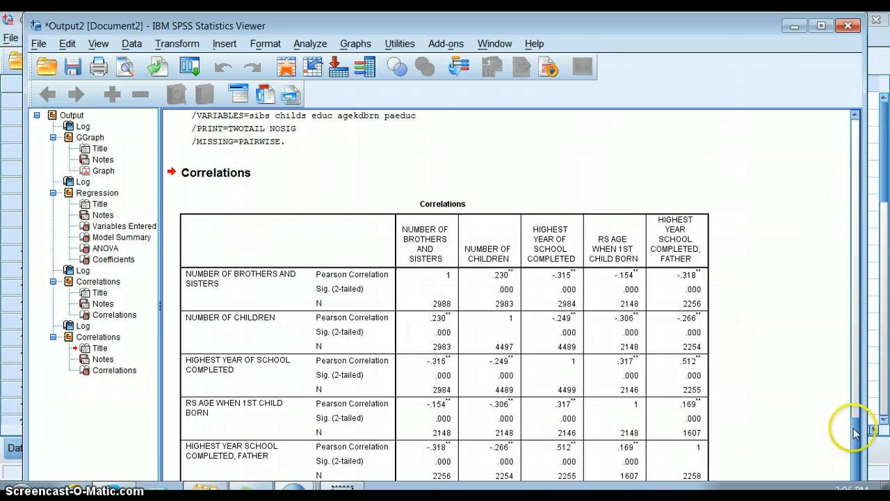
pyautogui.scroll(-1, 855, 442)
pyautogui.click(609, 341)
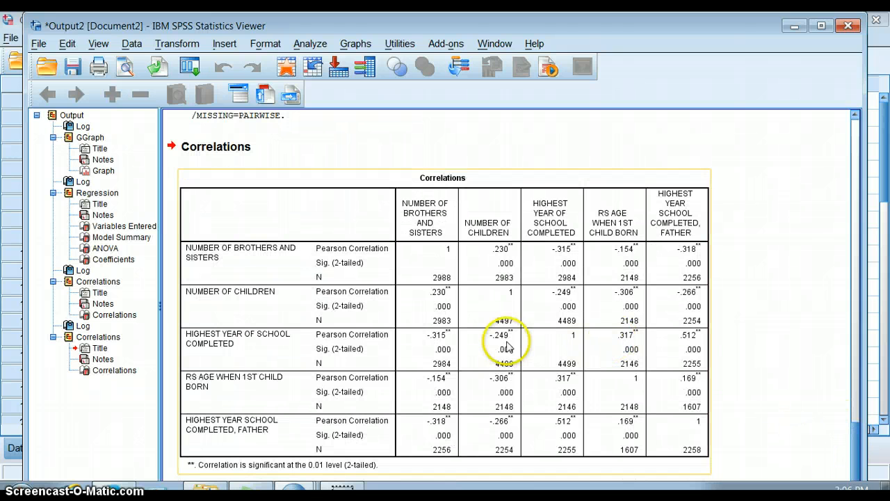